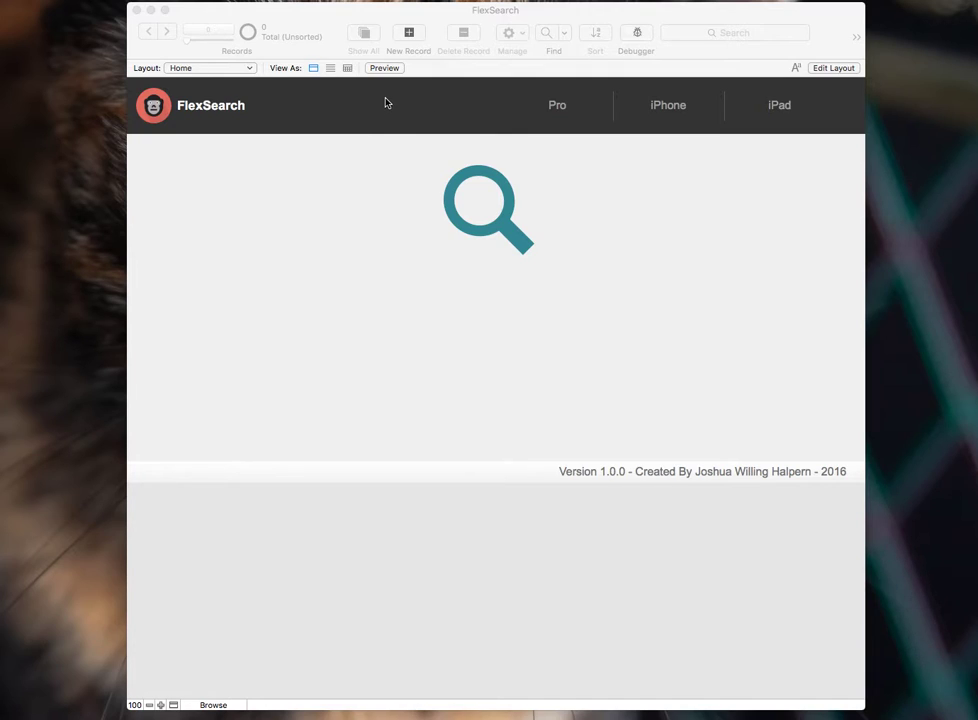
# - Open the Pro contact list and search for a contact by full name
pyautogui.click(558, 107)
pyautogui.click(558, 107)
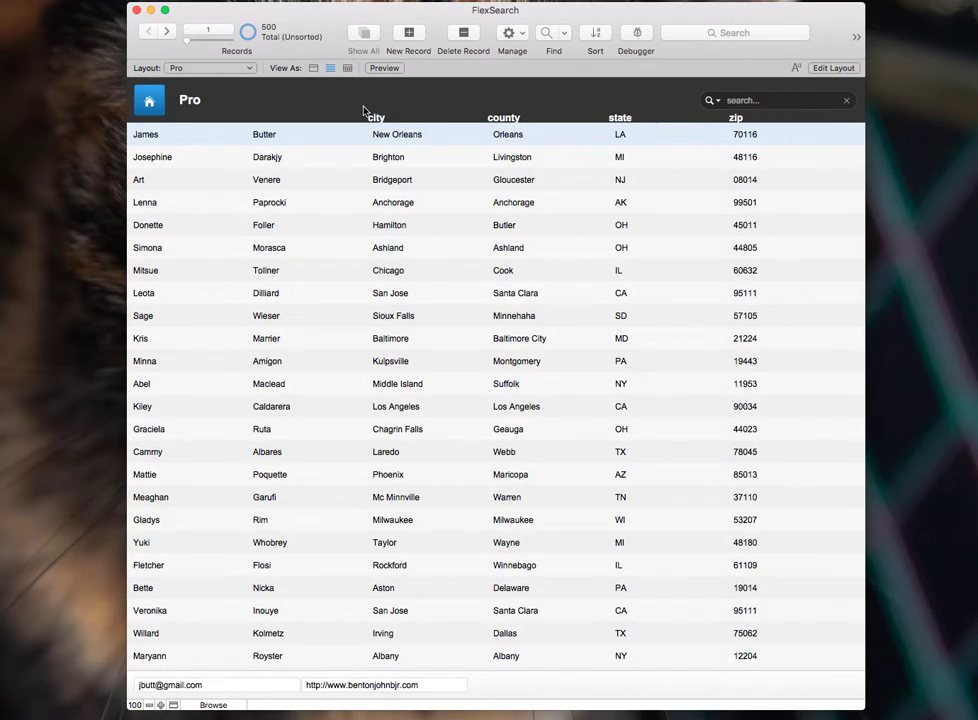
pyautogui.click(768, 101)
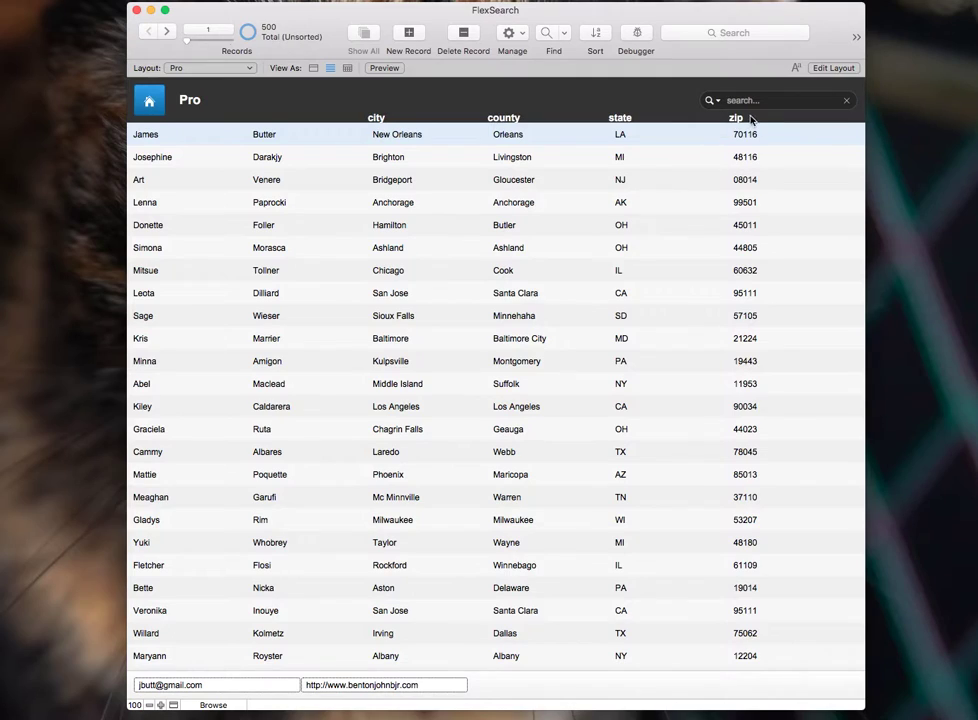
pyautogui.write('ja')
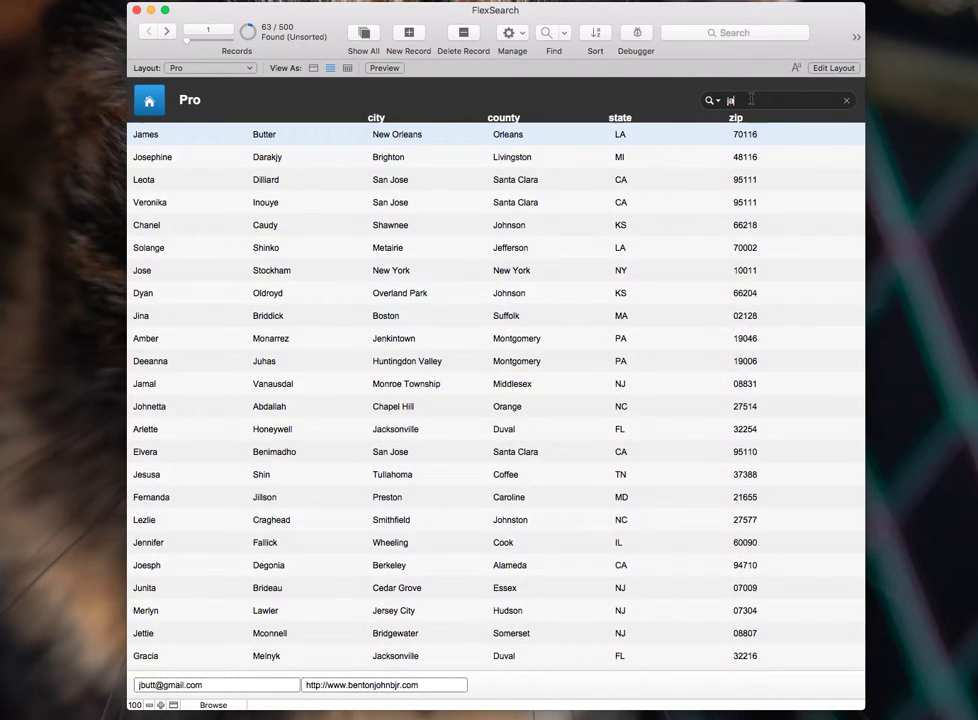
pyautogui.write('mes butte')
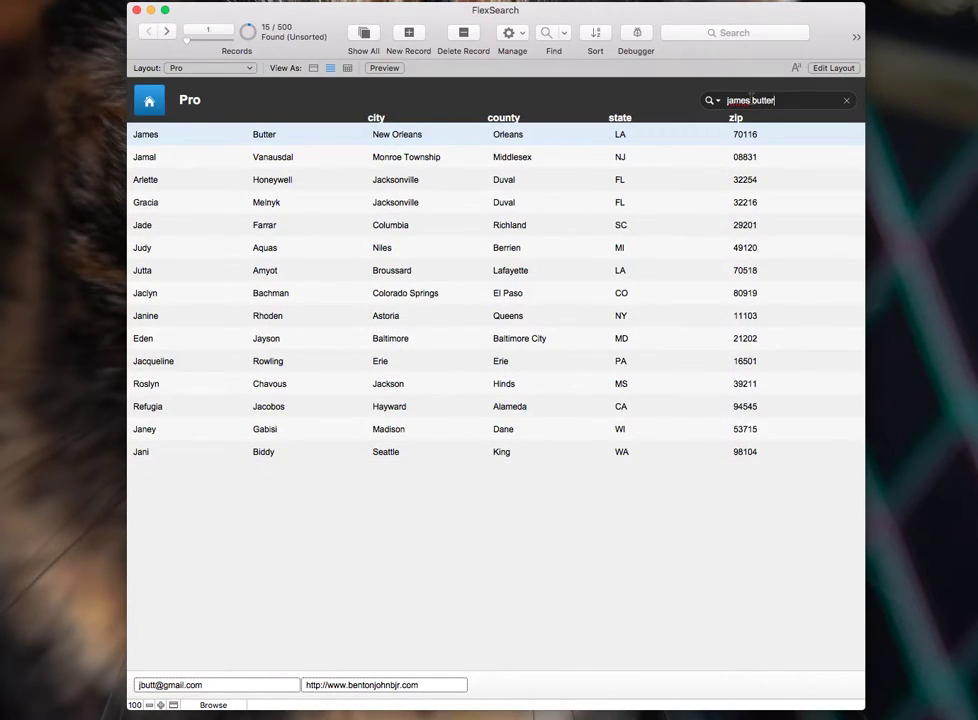
pyautogui.write('r')
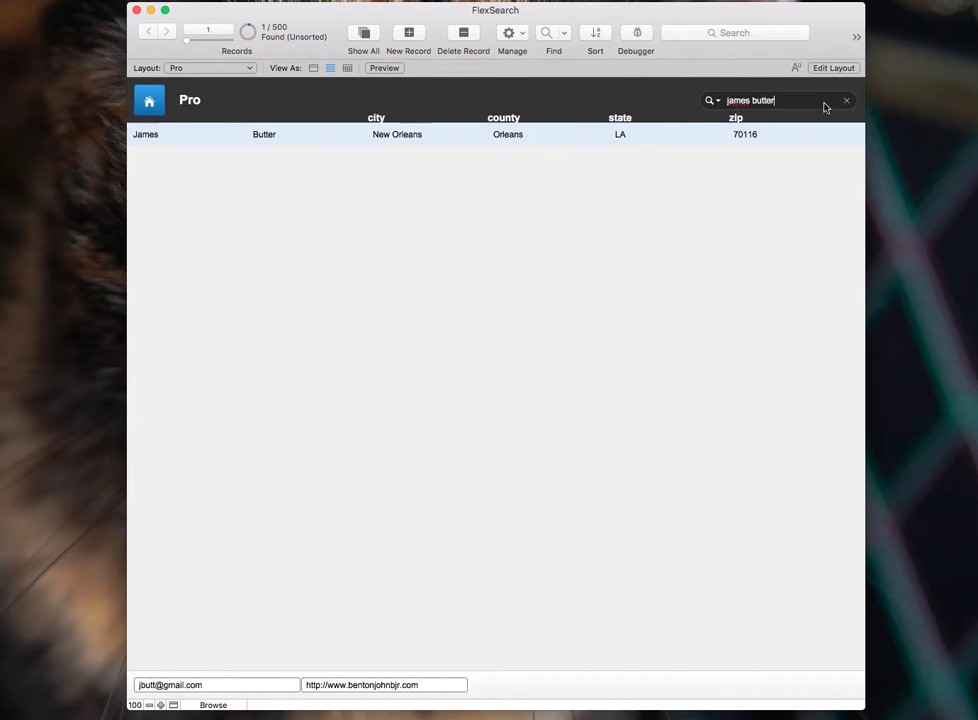
# - Clear the name search, search by zip code instead, then clear to list all 500 records
pyautogui.click(846, 100)
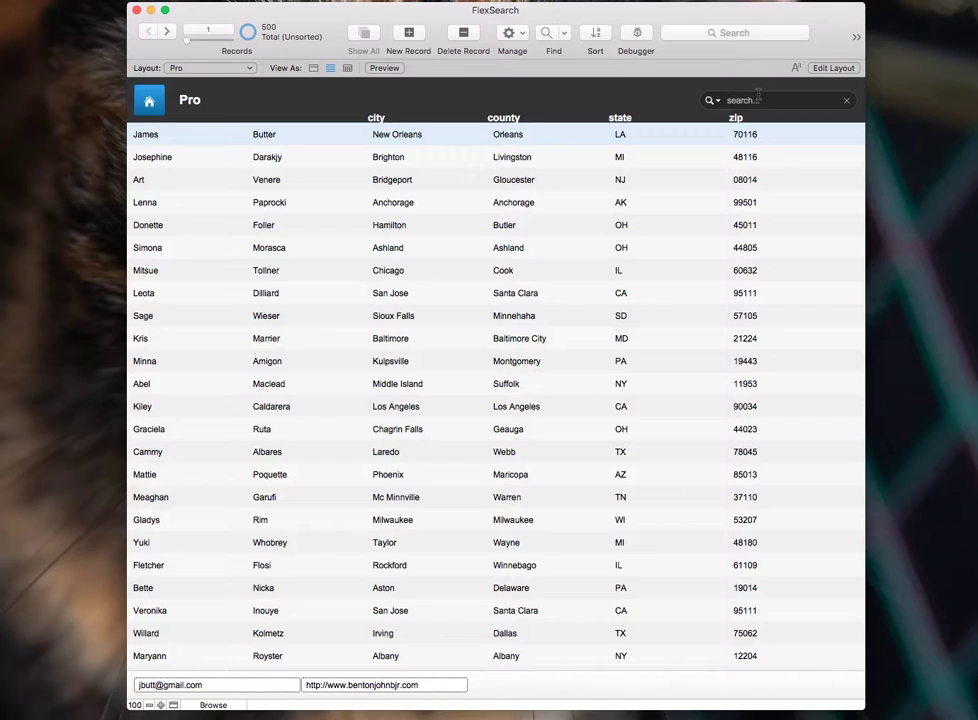
pyautogui.write('70116')
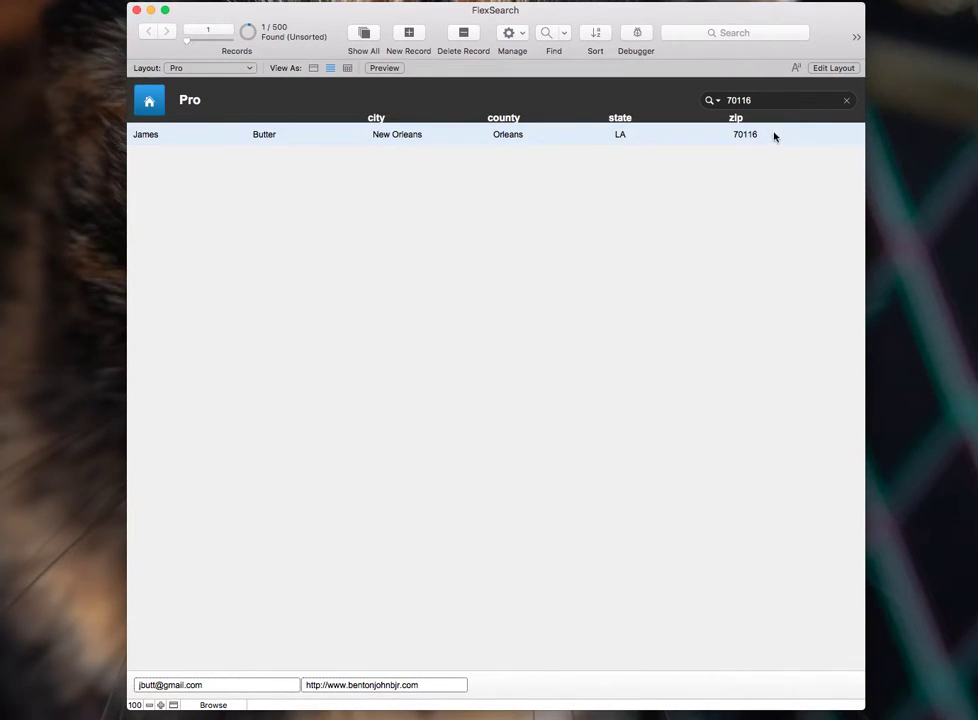
pyautogui.click(846, 101)
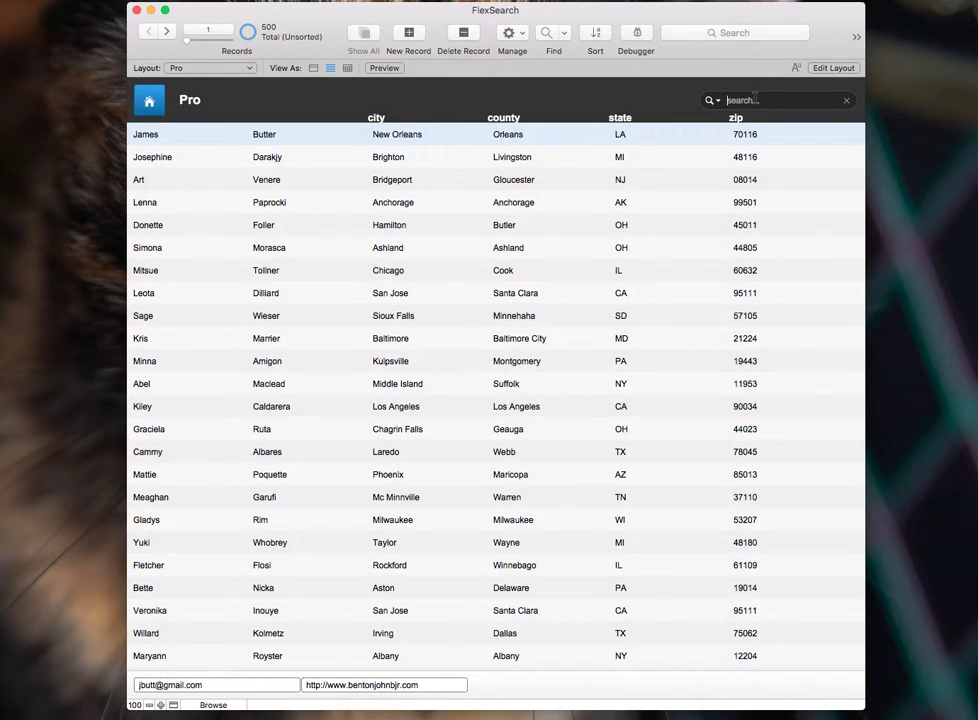
# - Search for 116, which finds nothing, clear it, and switch FlexSearch on
pyautogui.write('116')
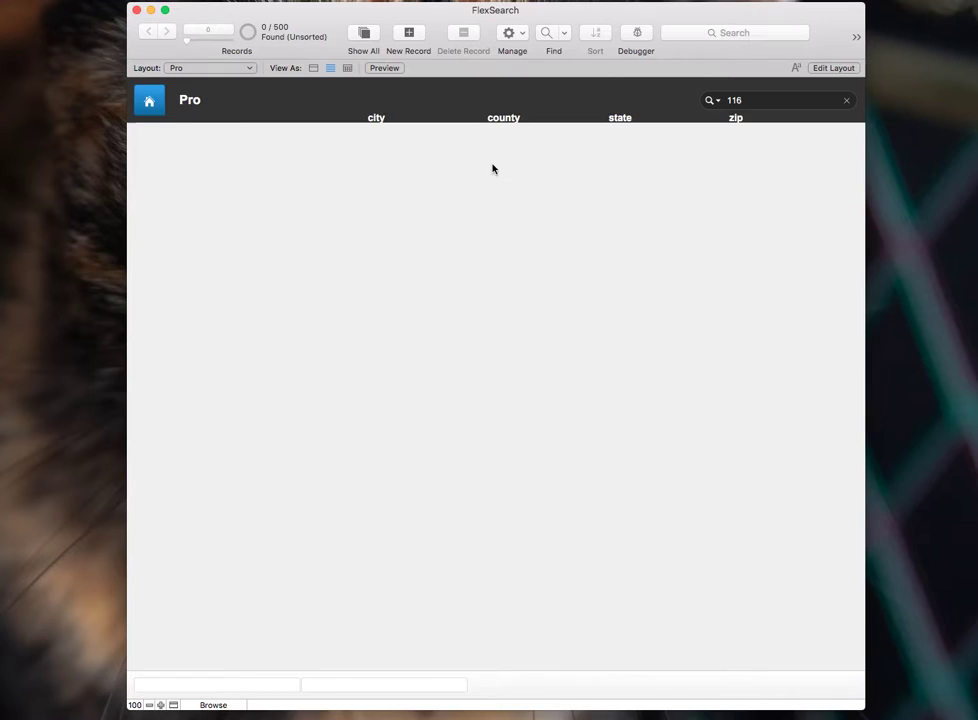
pyautogui.click(846, 100)
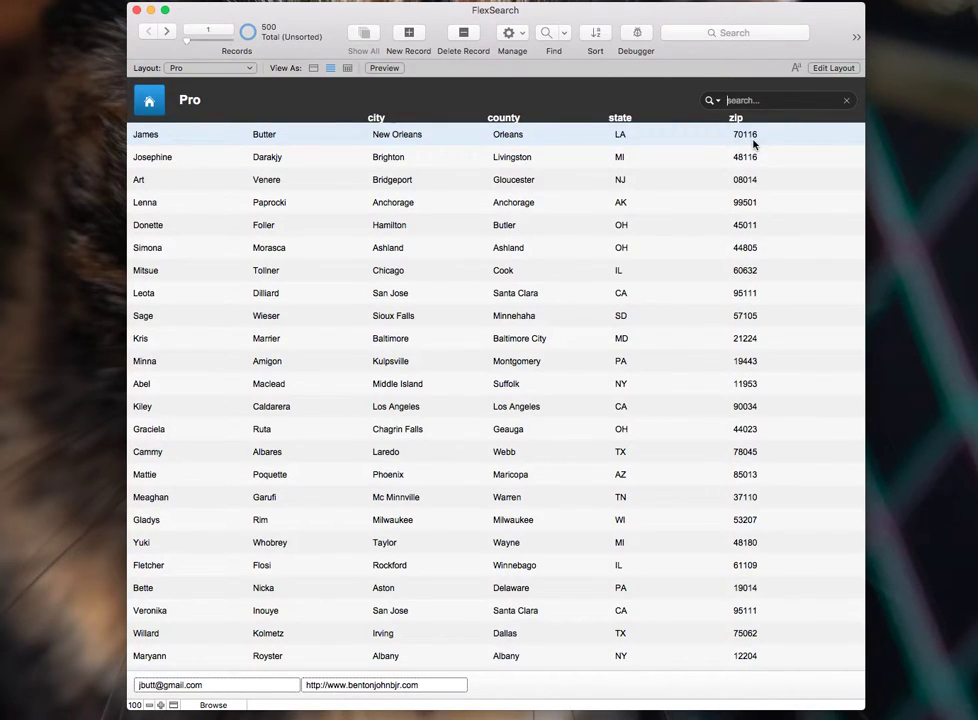
pyautogui.click(712, 101)
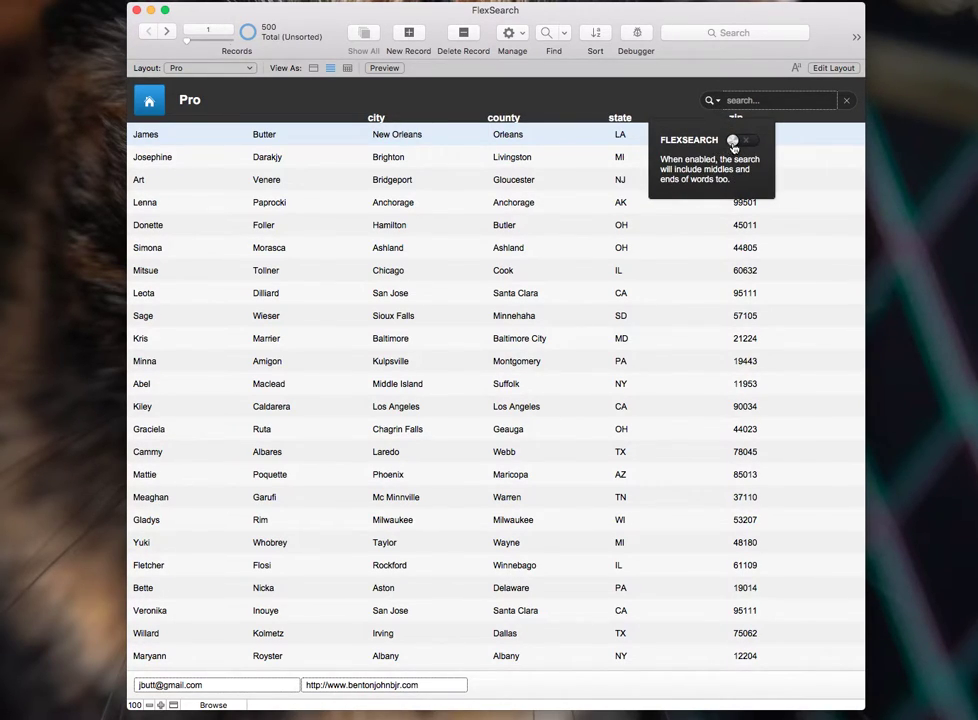
pyautogui.click(738, 140)
# - Search 116 with a contact's name to narrow to one record, then clear back to all 500
pyautogui.click(768, 101)
pyautogui.write('116 james')
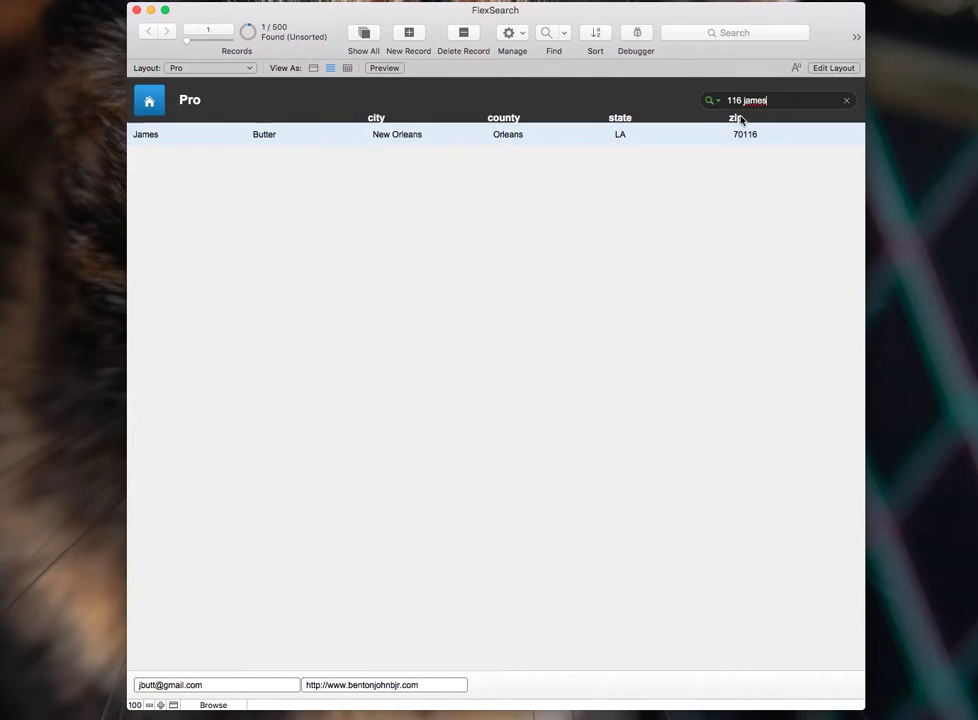
pyautogui.click(845, 102)
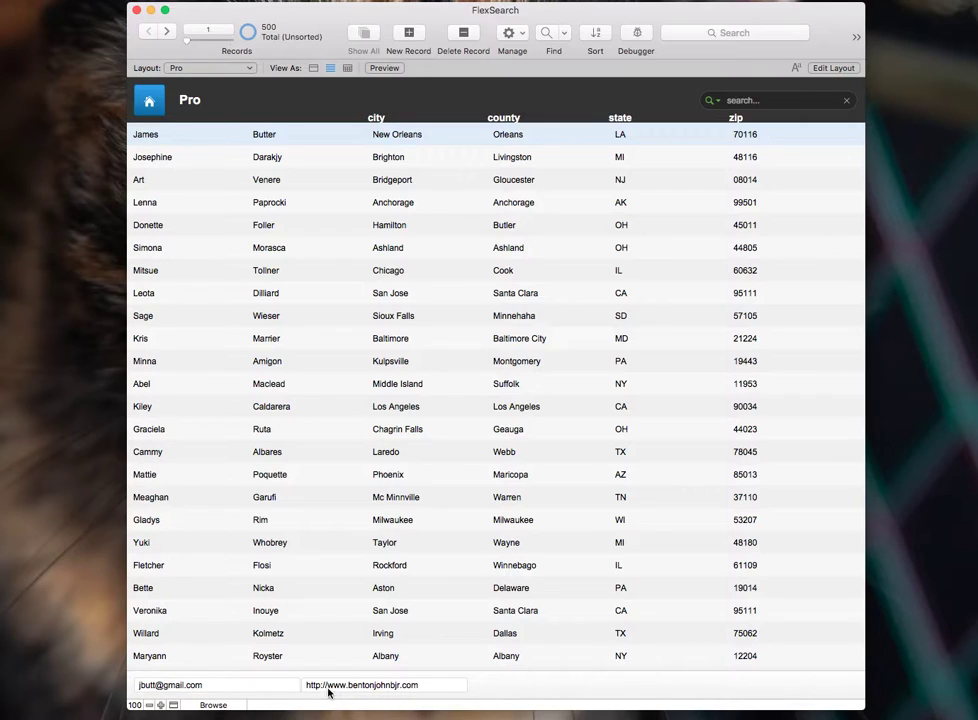
# - Confirm FlexSearch is on and search for a fragment of a contact's web address
pyautogui.click(714, 101)
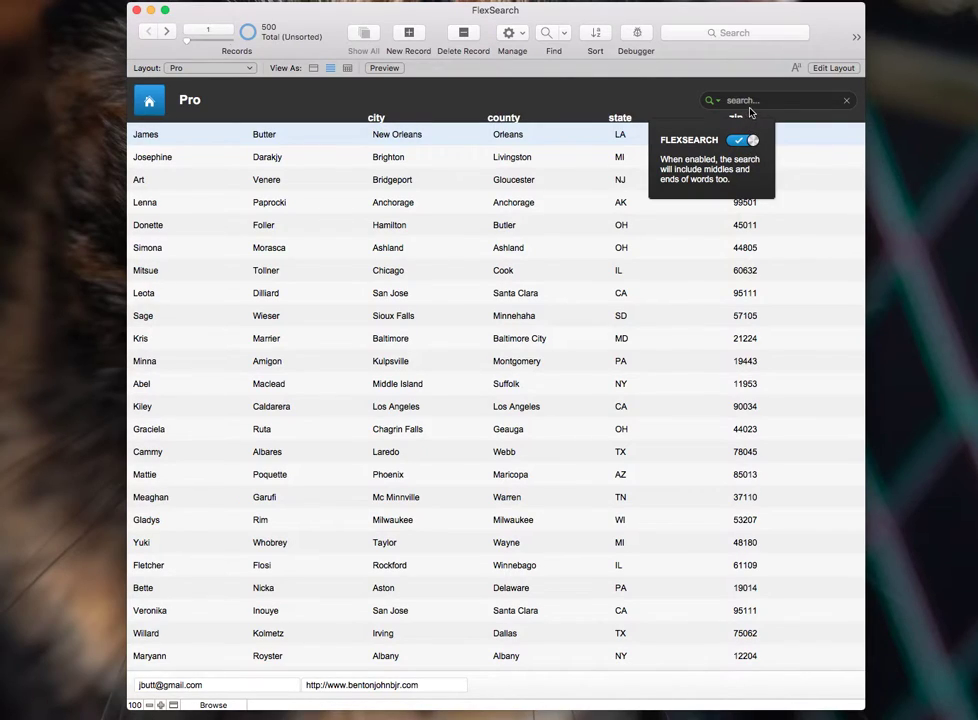
pyautogui.click(755, 101)
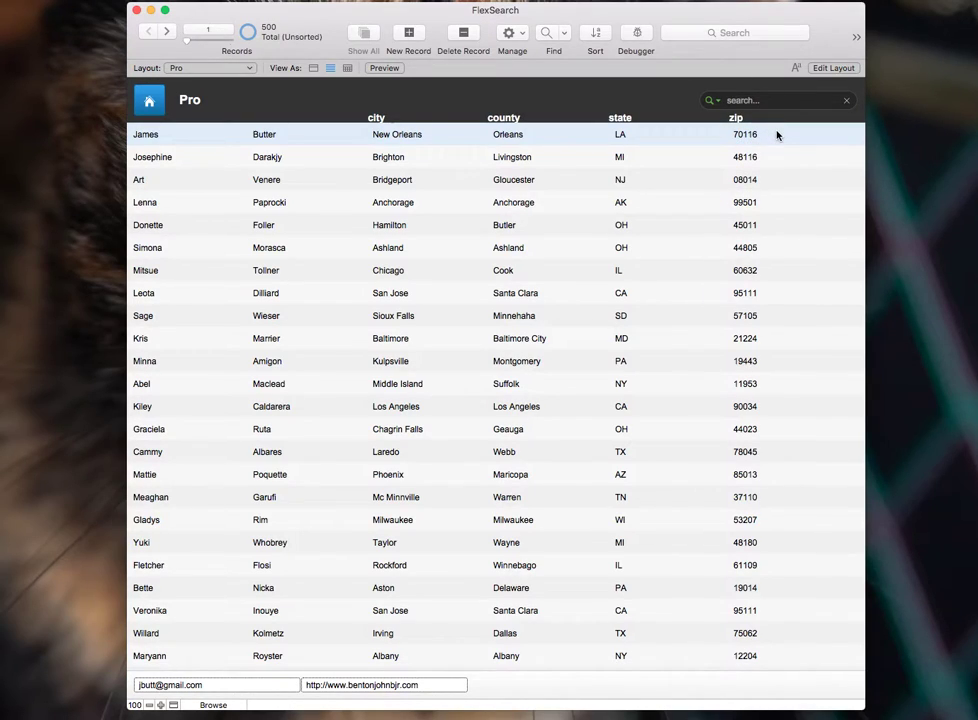
pyautogui.write('bentonjohn')
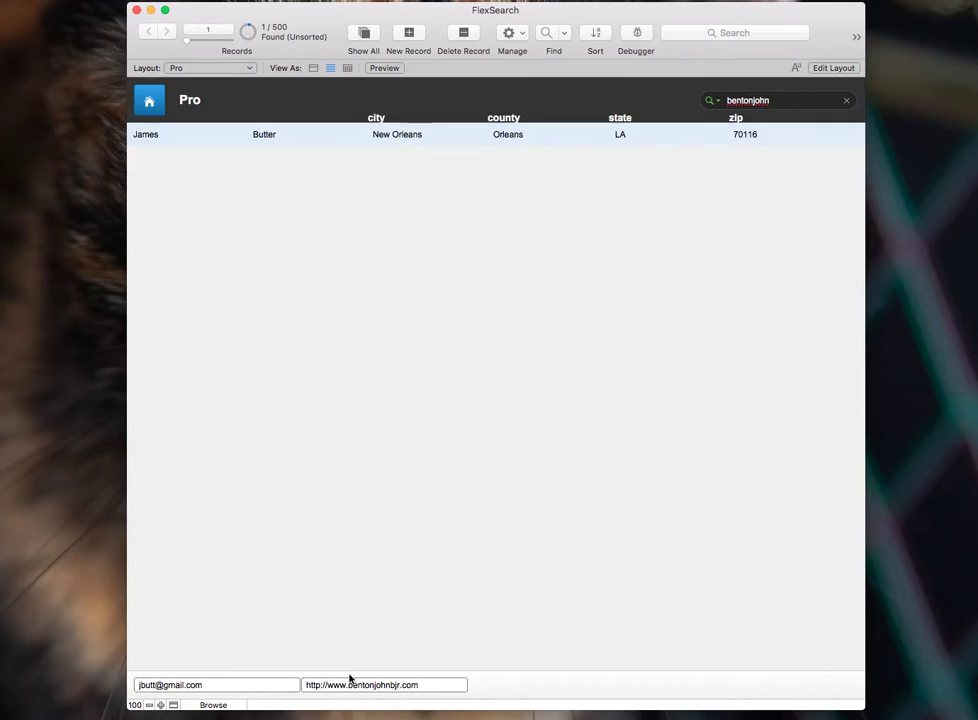
# - Turn FlexSearch off so the match disappears, then back on to bring it back
pyautogui.click(713, 100)
pyautogui.click(749, 142)
pyautogui.click(786, 100)
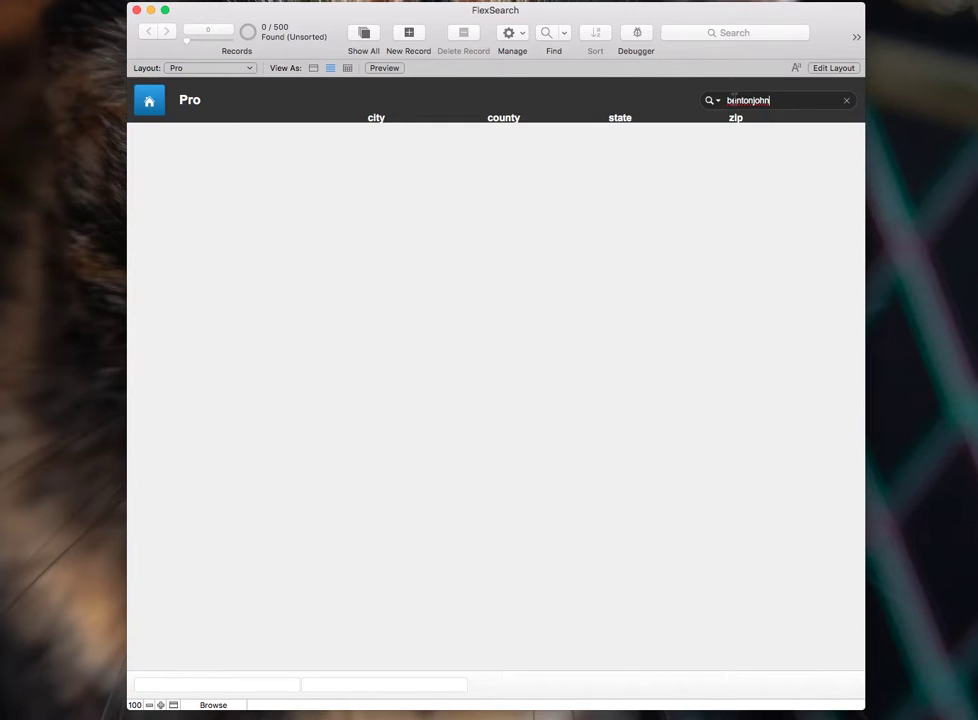
pyautogui.click(718, 101)
pyautogui.click(747, 142)
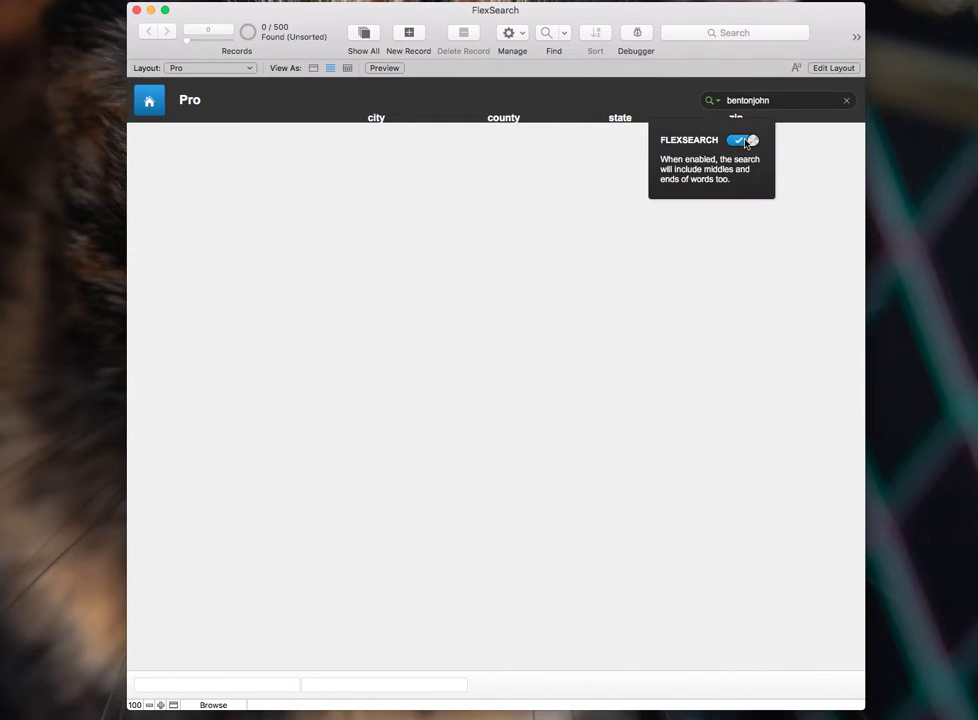
pyautogui.click(787, 100)
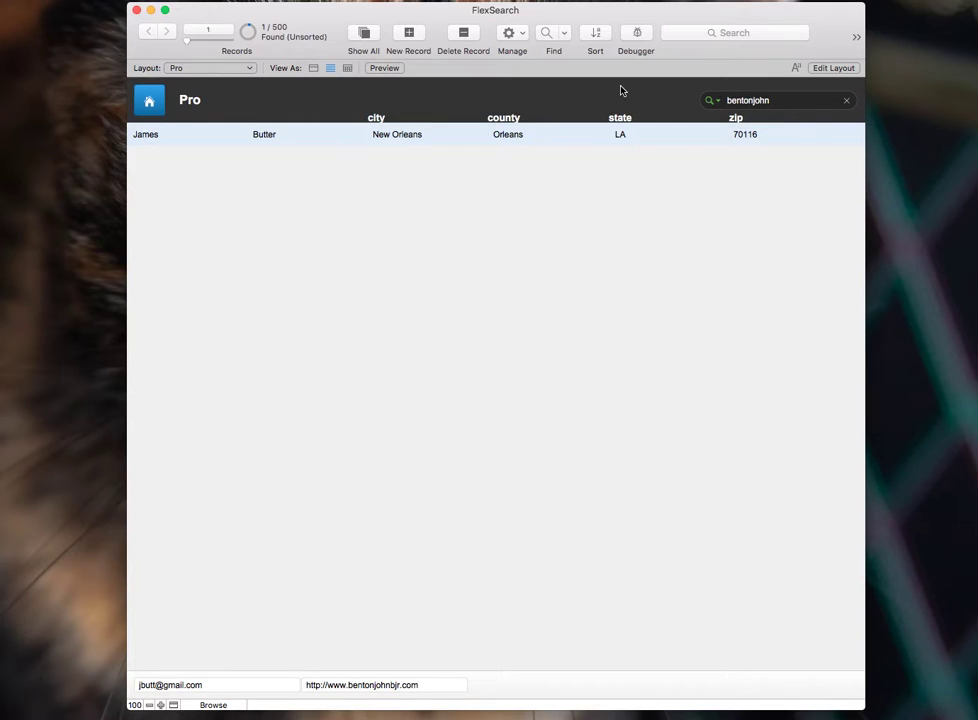
pyautogui.click(846, 100)
pyautogui.press('super+s')
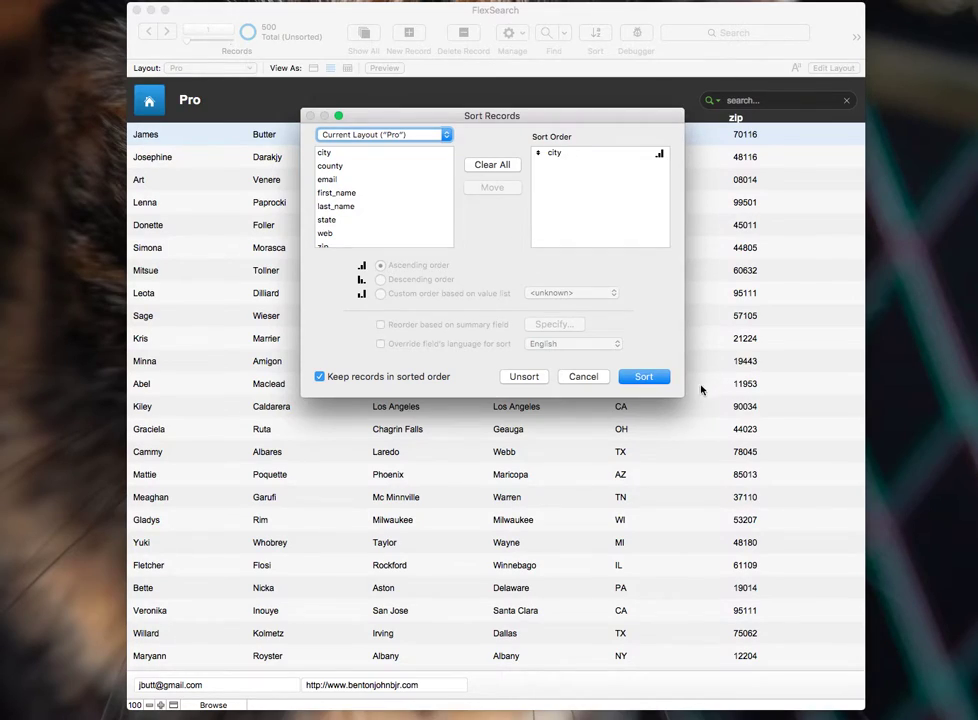
pyautogui.click(643, 376)
pyautogui.scroll(20, 569, 229)
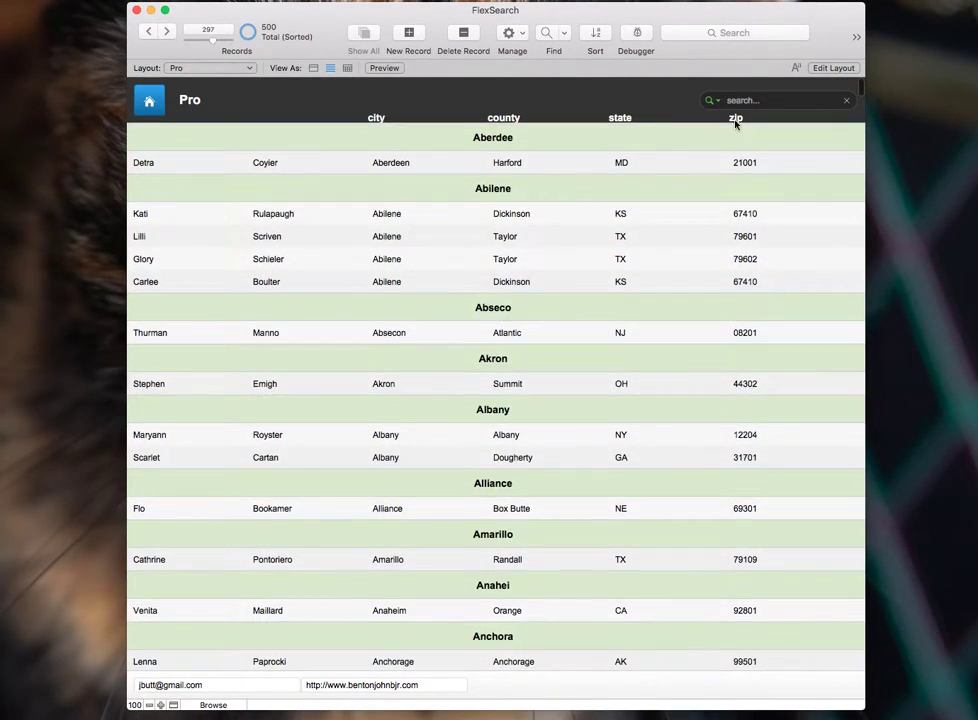
pyautogui.click(580, 163)
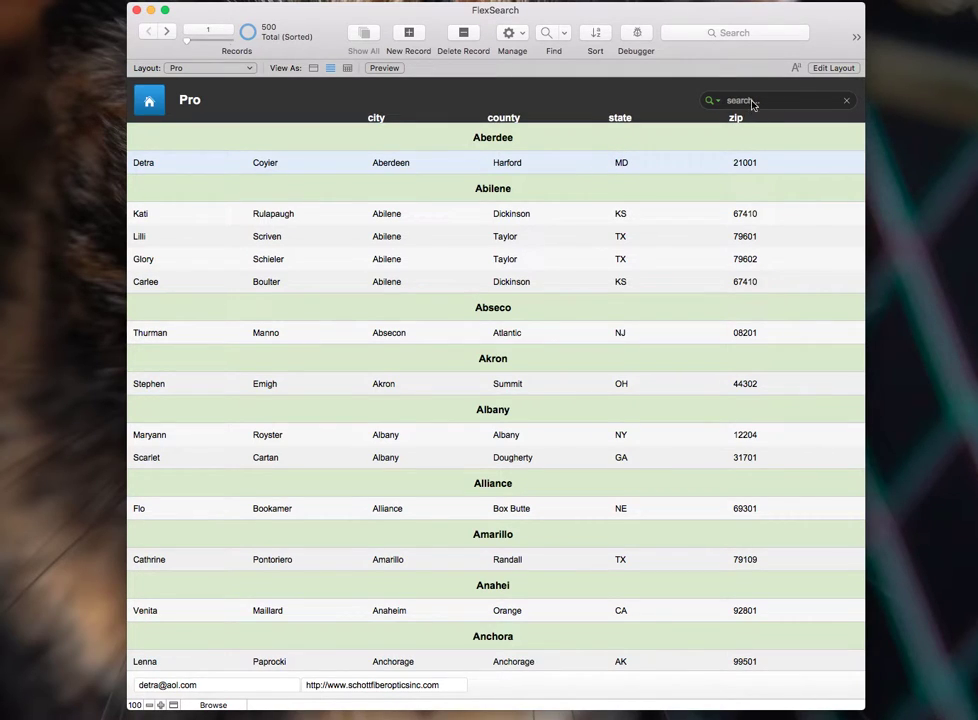
pyautogui.write('al')
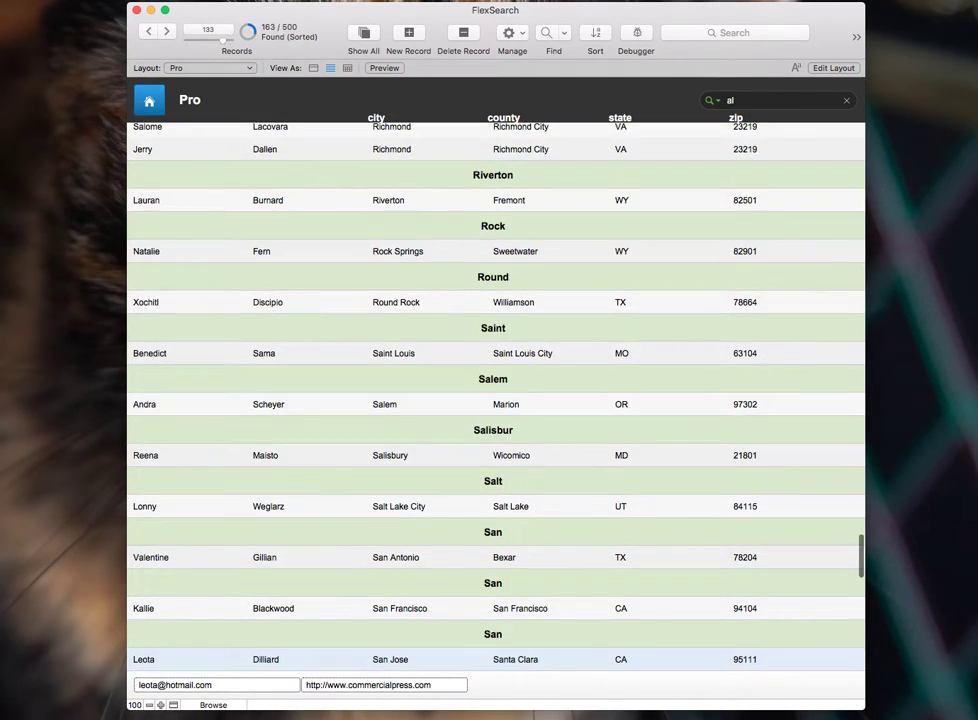
pyautogui.scroll(5, 760, 258)
pyautogui.scroll(10, 750, 259)
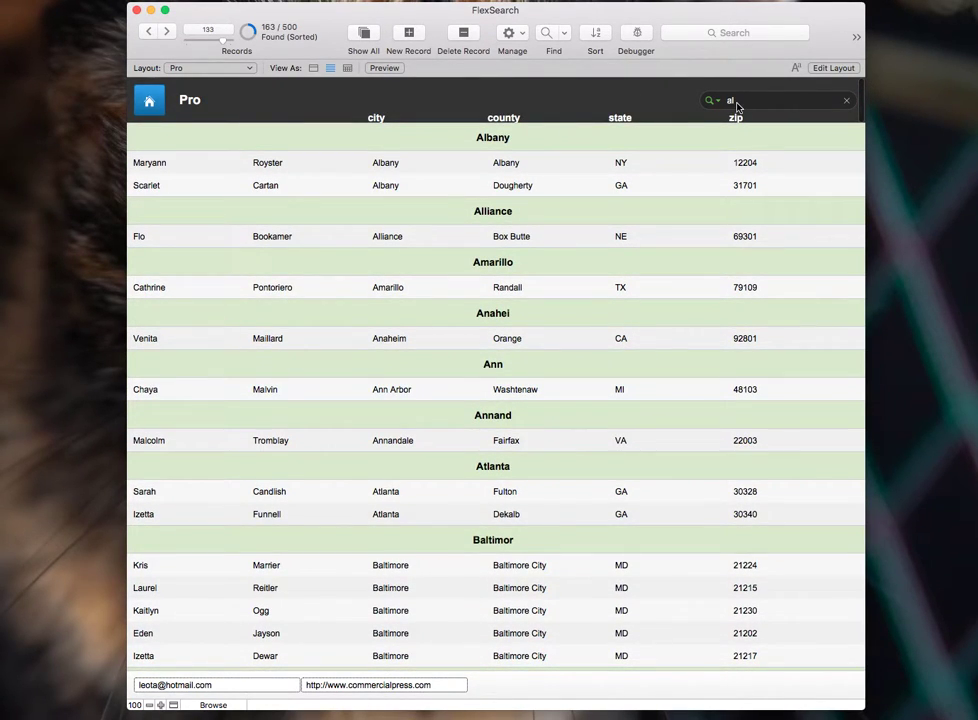
pyautogui.write('b')
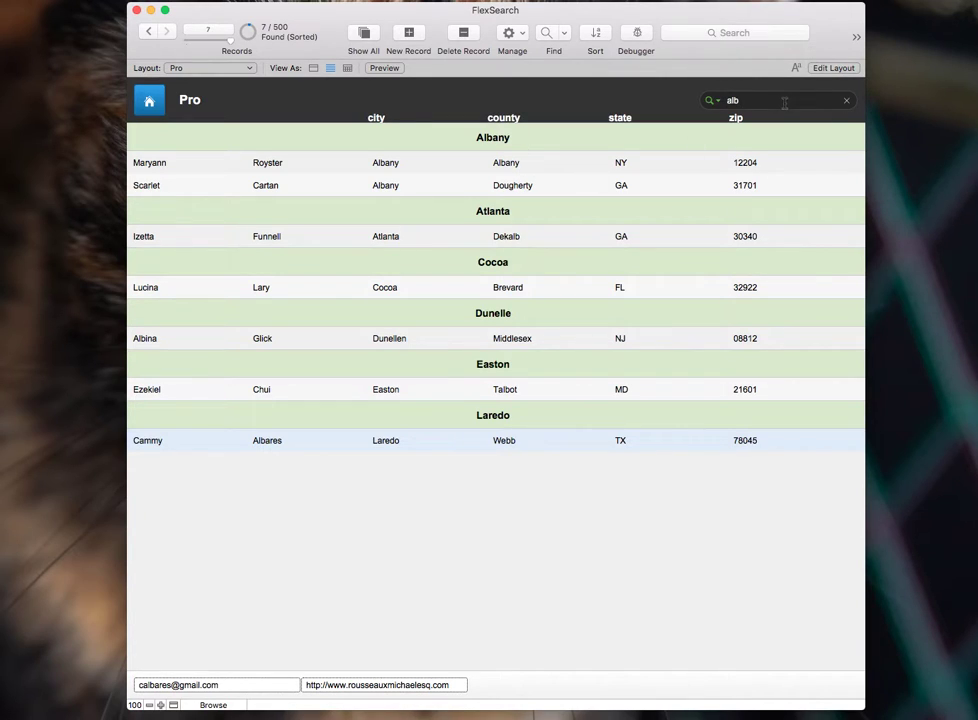
pyautogui.click(846, 100)
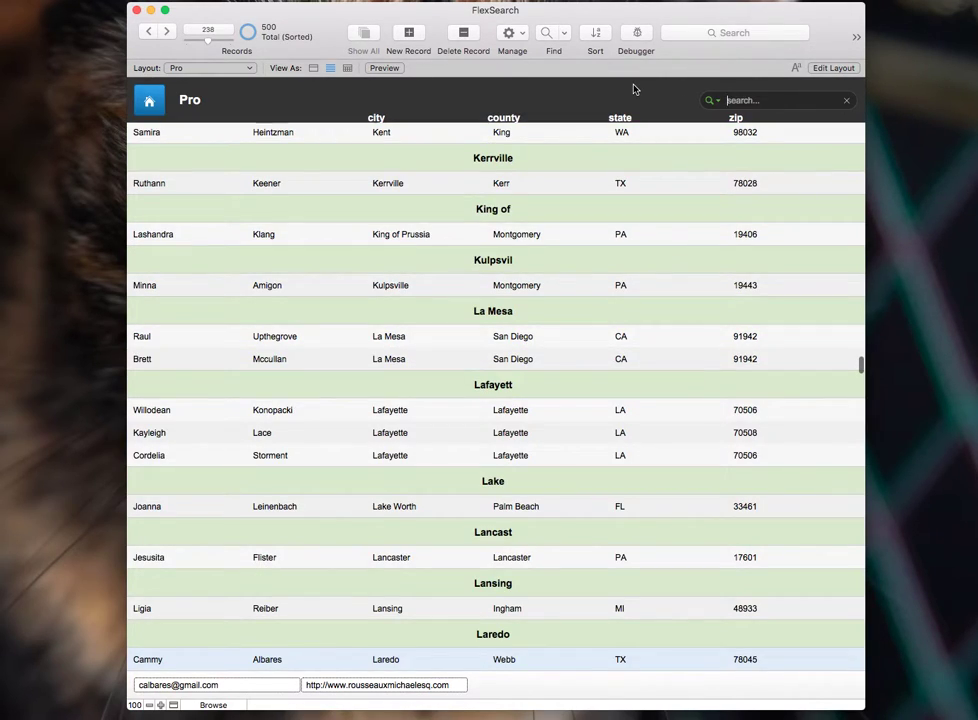
# - Enter a first-name search on the Pro layout, then run a surname search on the iPhone layout
pyautogui.click(745, 101)
pyautogui.write('la')
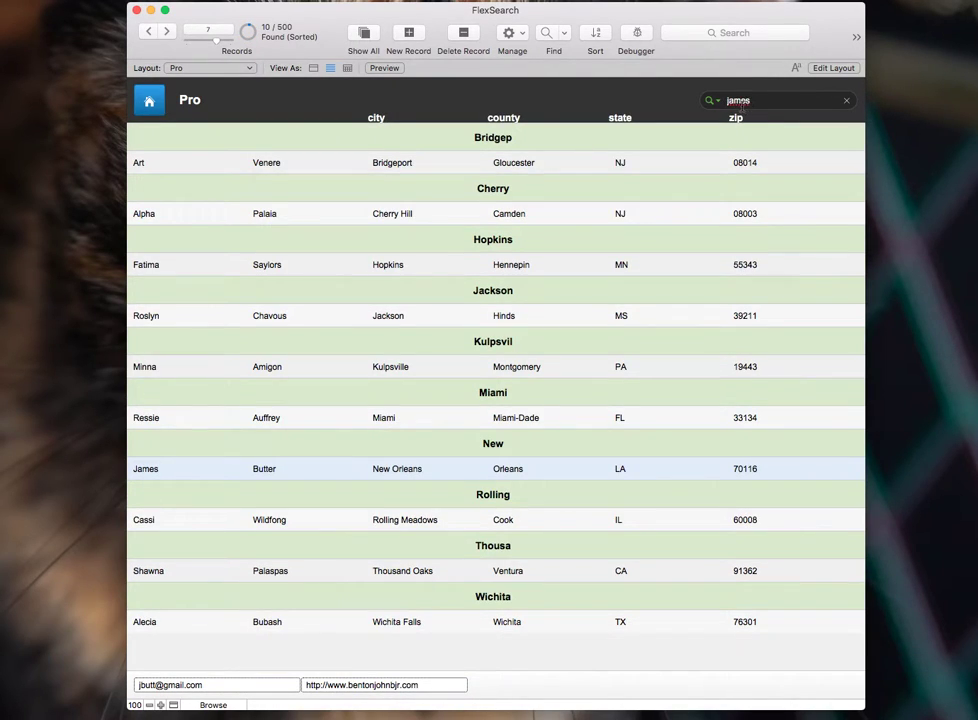
pyautogui.click(149, 100)
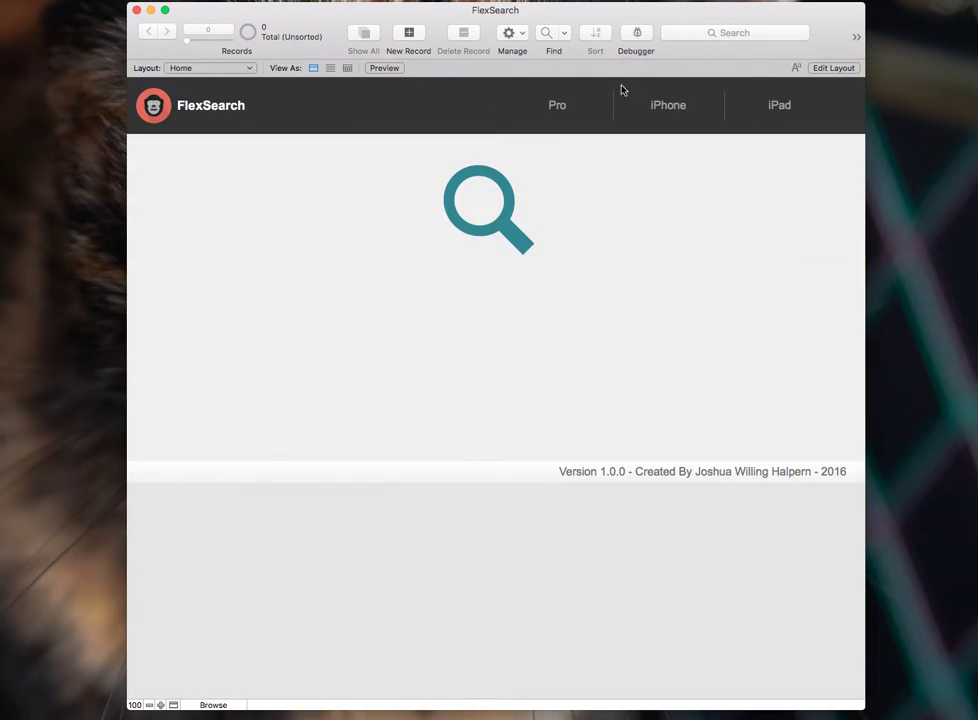
pyautogui.click(668, 108)
pyautogui.write('butter')
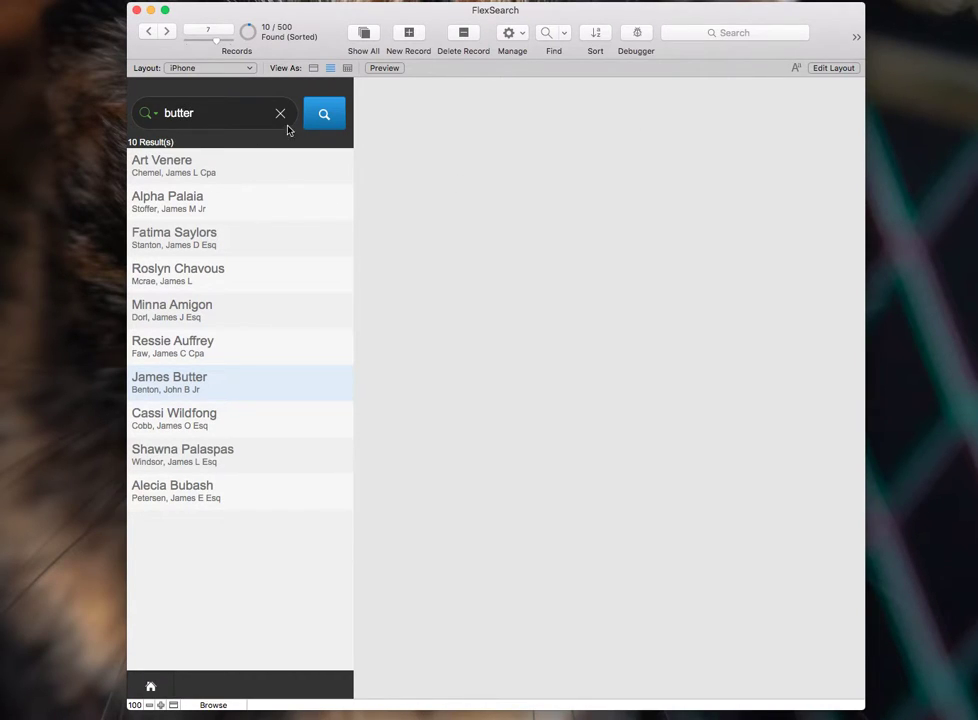
pyautogui.click(334, 127)
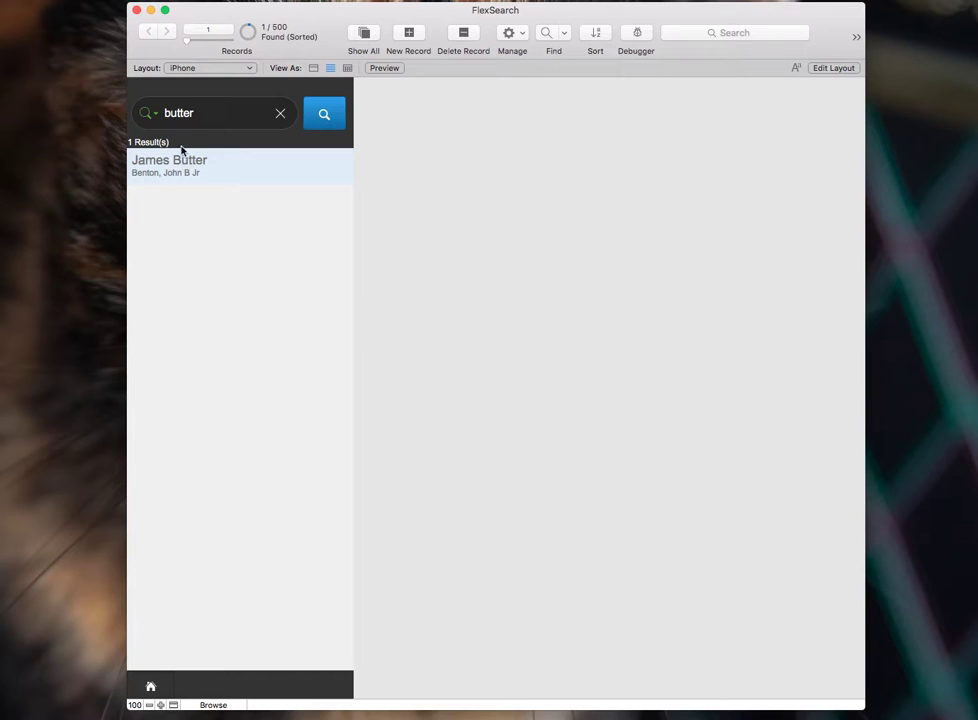
# - Switch between the Pro and iPhone layouts through the home screen
pyautogui.click(150, 686)
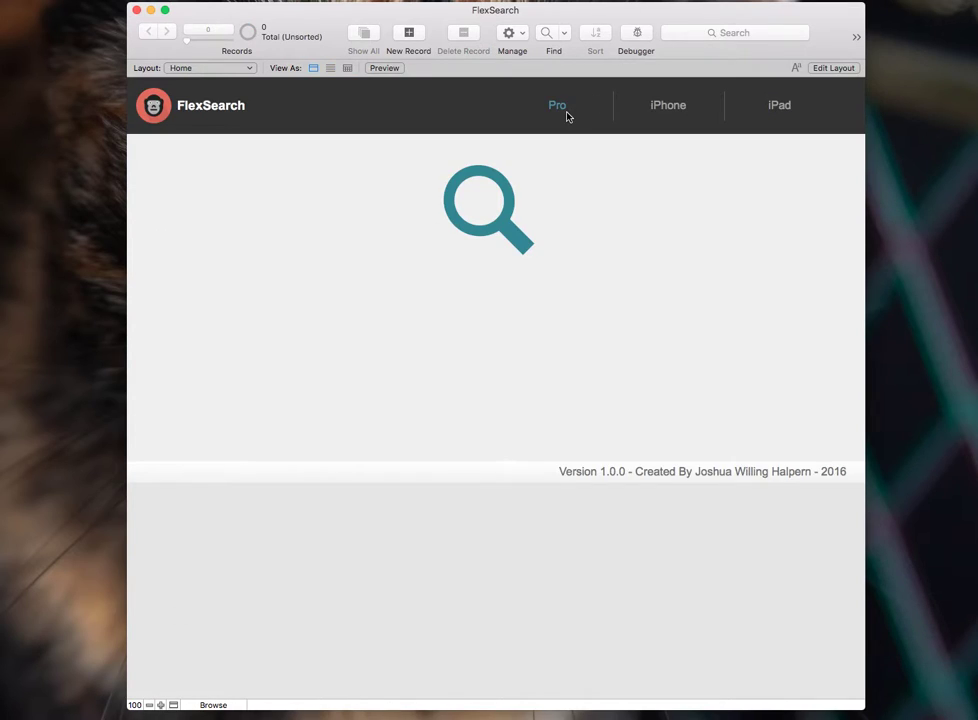
pyautogui.click(566, 116)
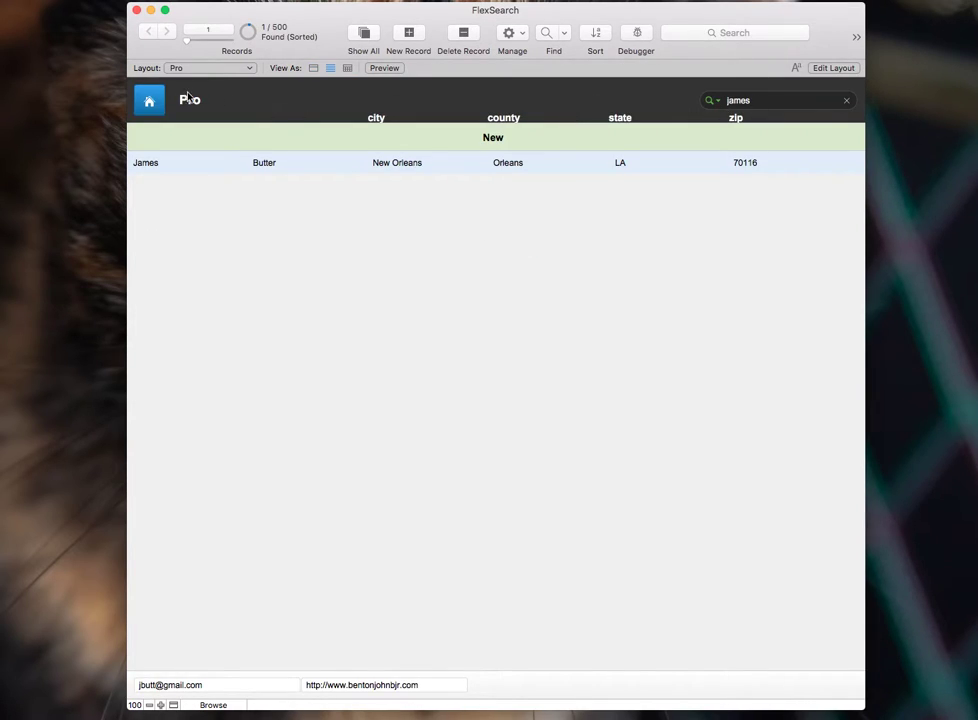
pyautogui.click(150, 100)
pyautogui.click(663, 117)
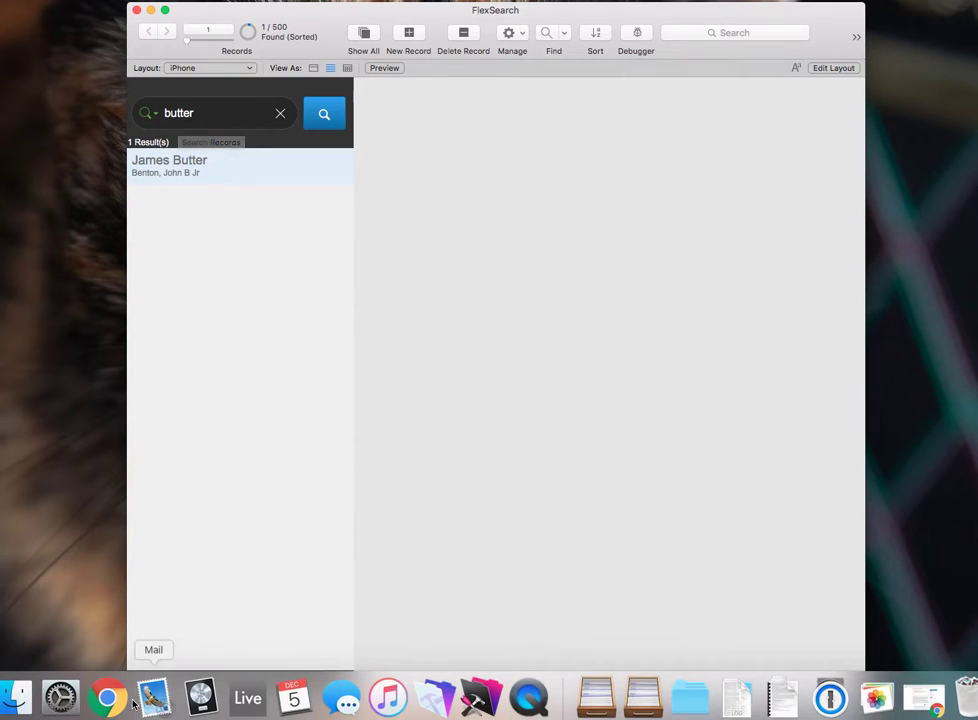
pyautogui.click(150, 686)
pyautogui.click(563, 102)
# - Correct the Pro search term's last letter so it lists the 10 matching records
pyautogui.press('BackSpace')
pyautogui.write('s')
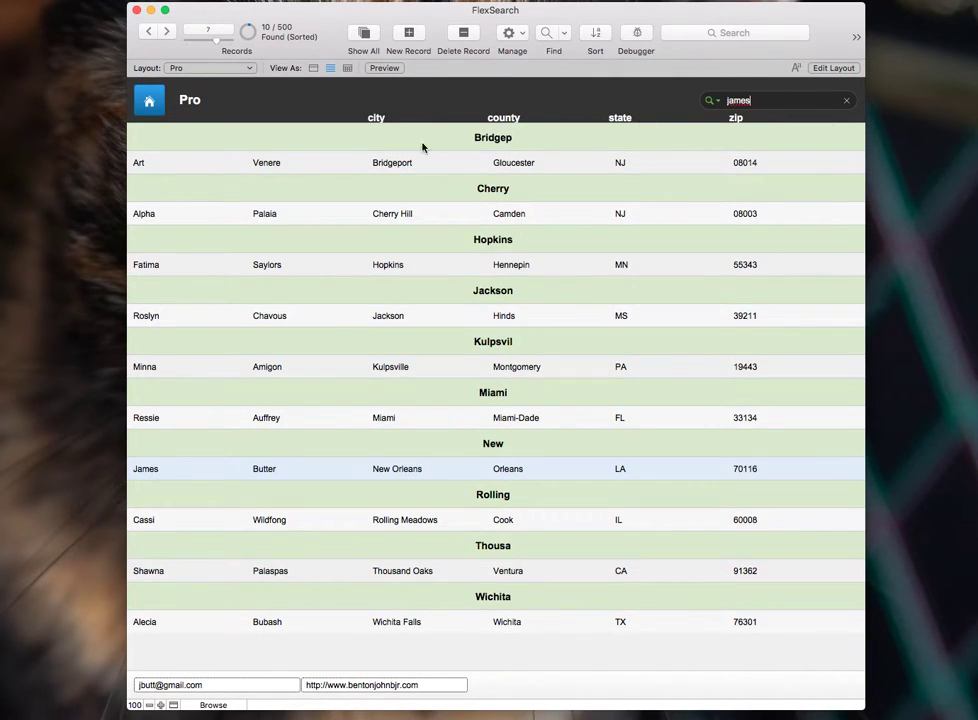
pyautogui.click(469, 96)
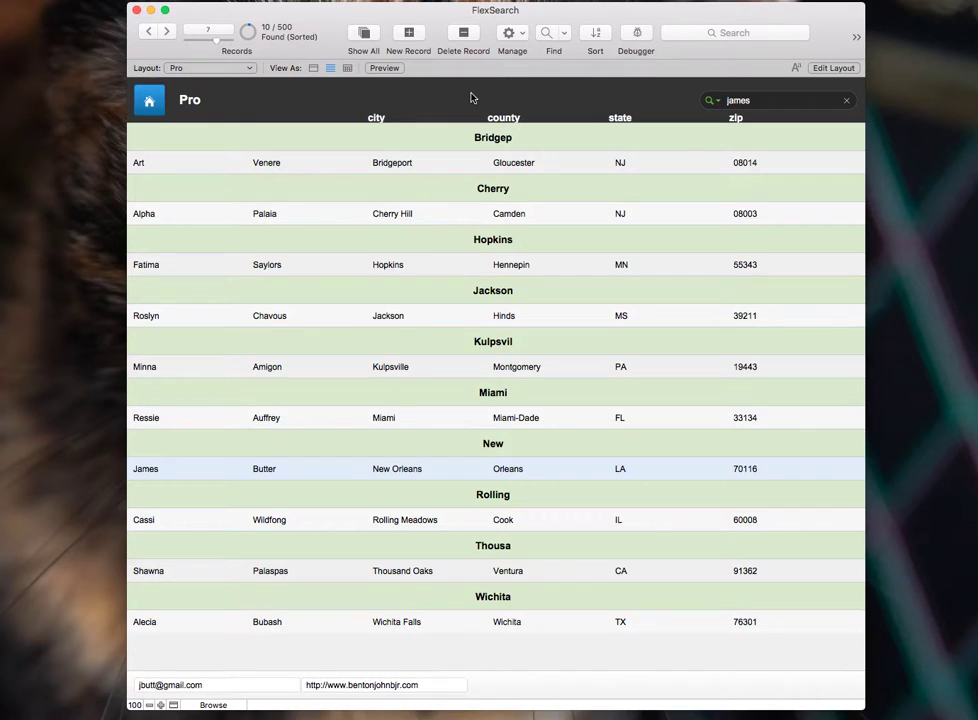
# - Open the iPhone layout and rerun the surname search, narrowing results from 10 to one contact
pyautogui.click(155, 104)
pyautogui.click(667, 106)
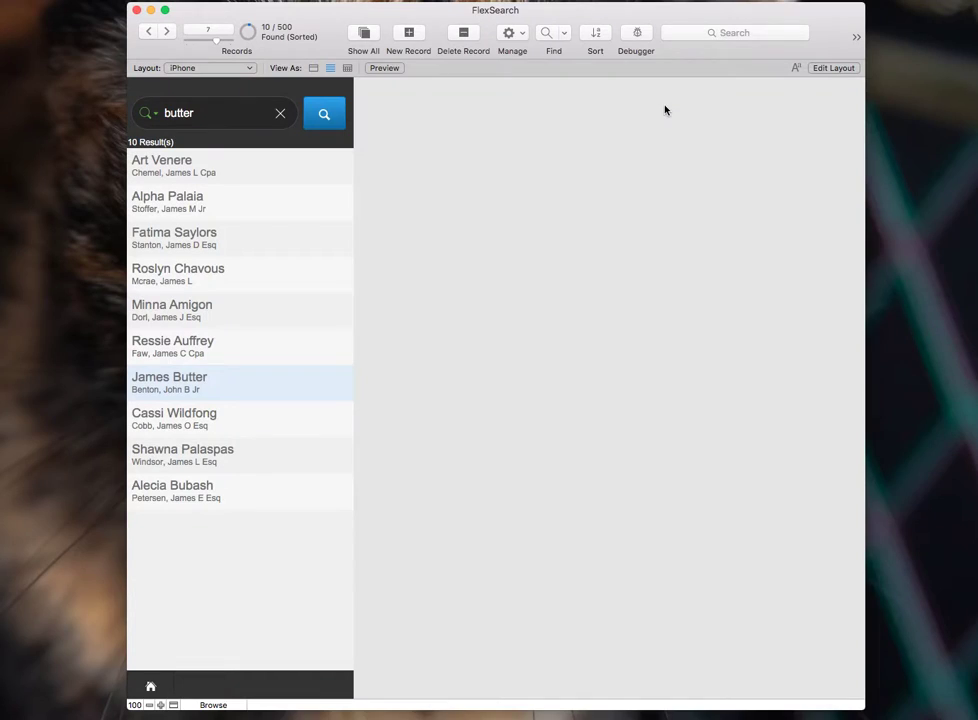
pyautogui.doubleClick(217, 112)
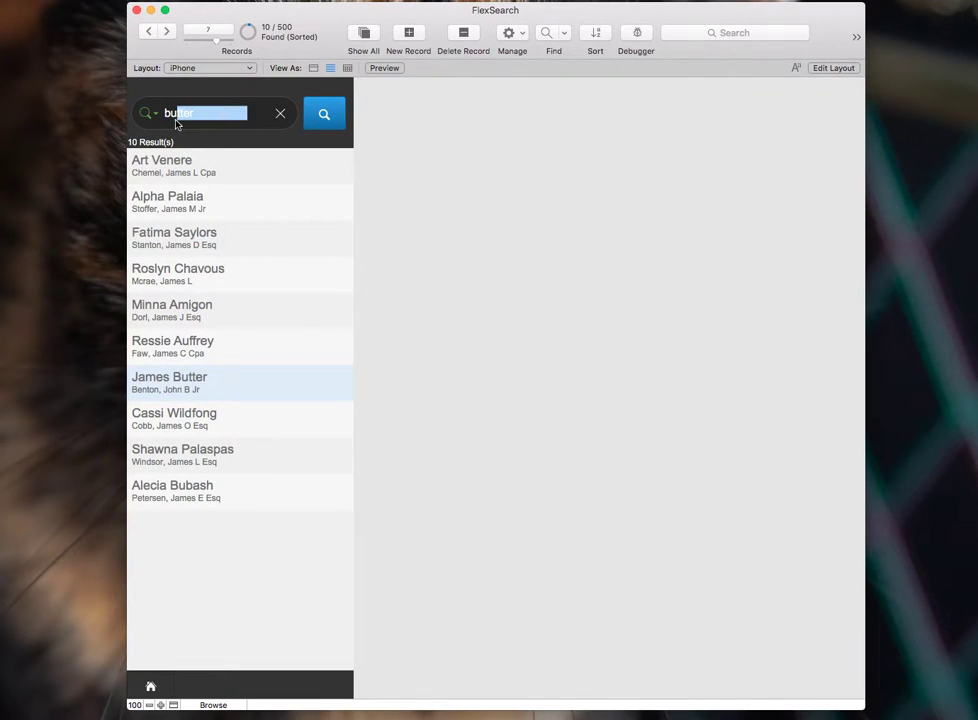
pyautogui.click(335, 114)
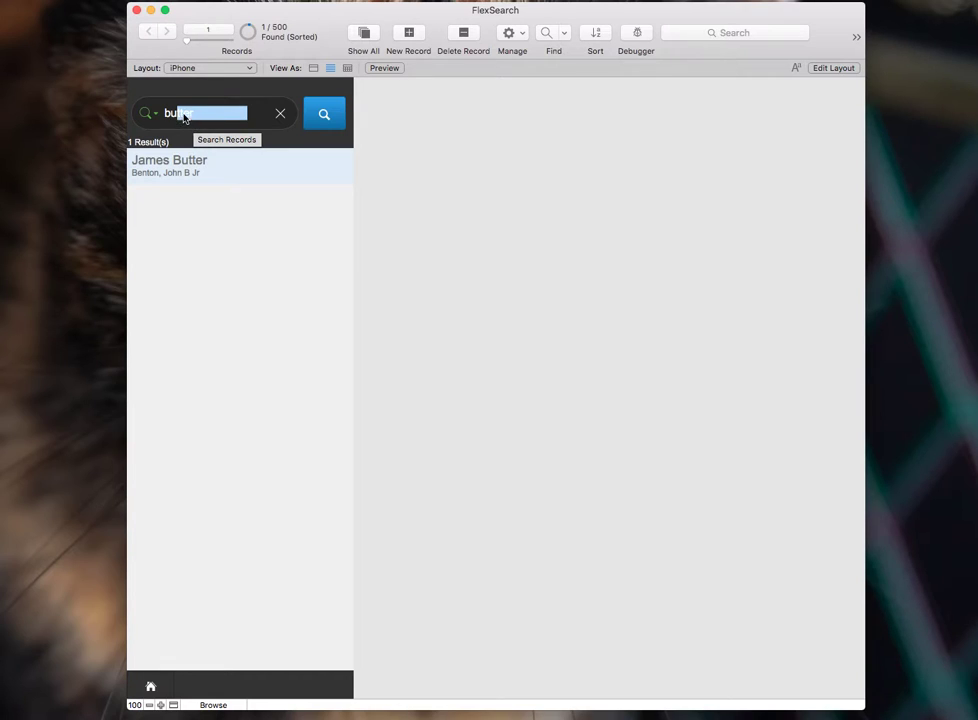
pyautogui.click(193, 117)
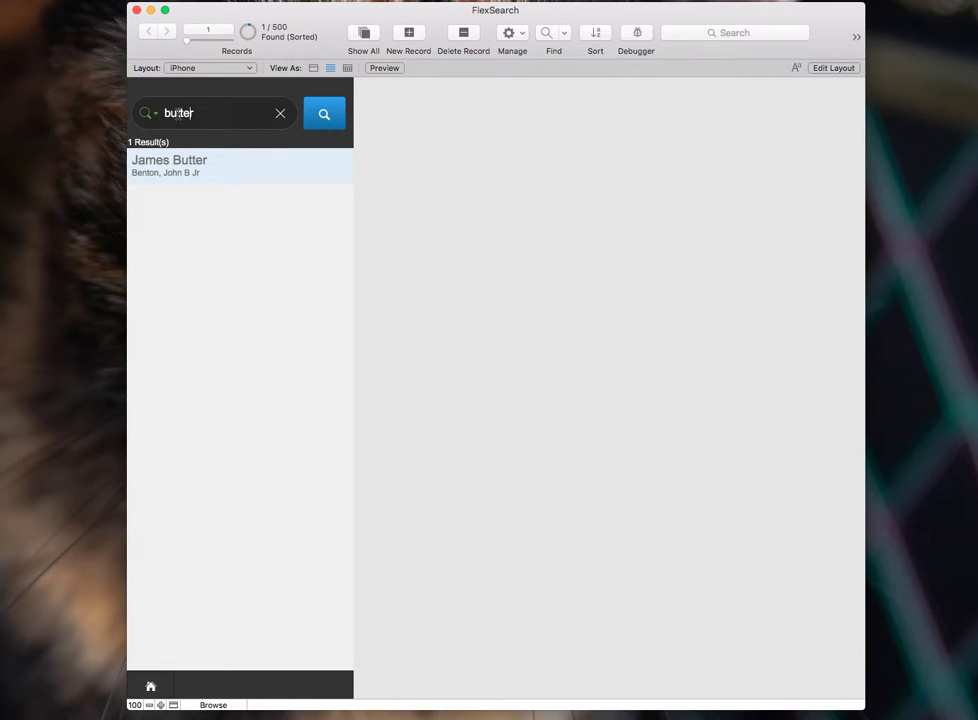
pyautogui.click(178, 113)
# - Return to the Pro layout and clear its first-name search to list all 500 contacts
pyautogui.click(148, 688)
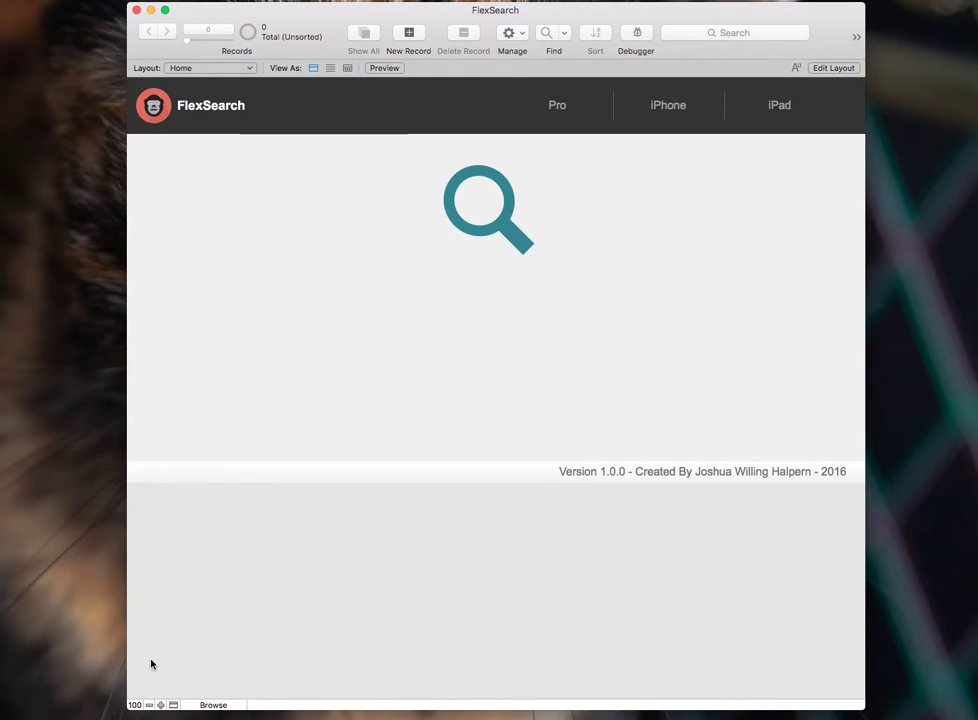
pyautogui.click(557, 106)
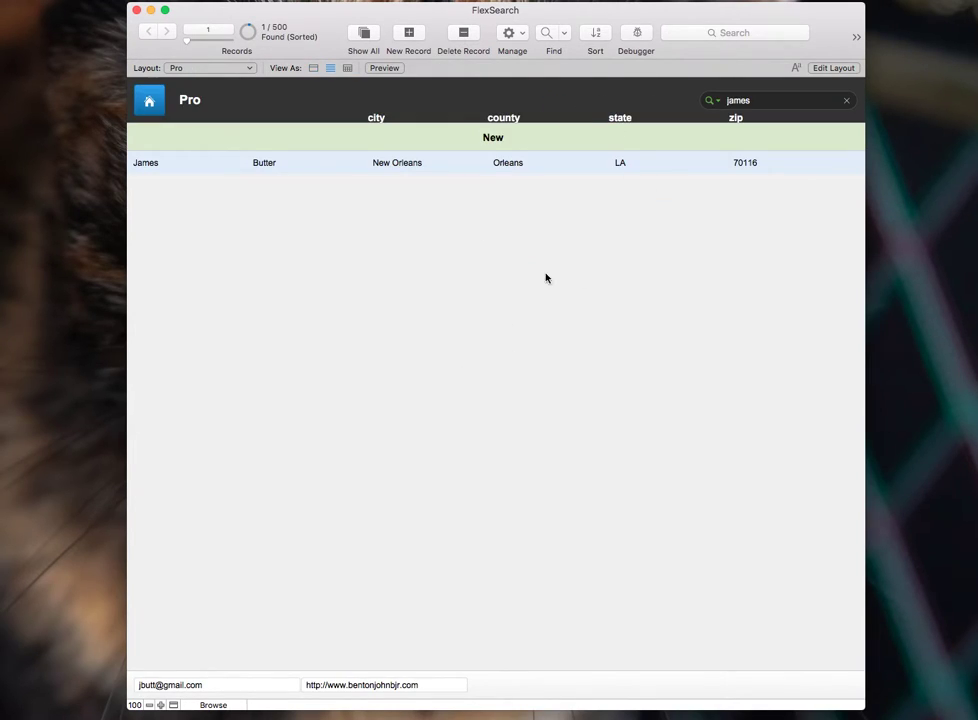
pyautogui.click(846, 100)
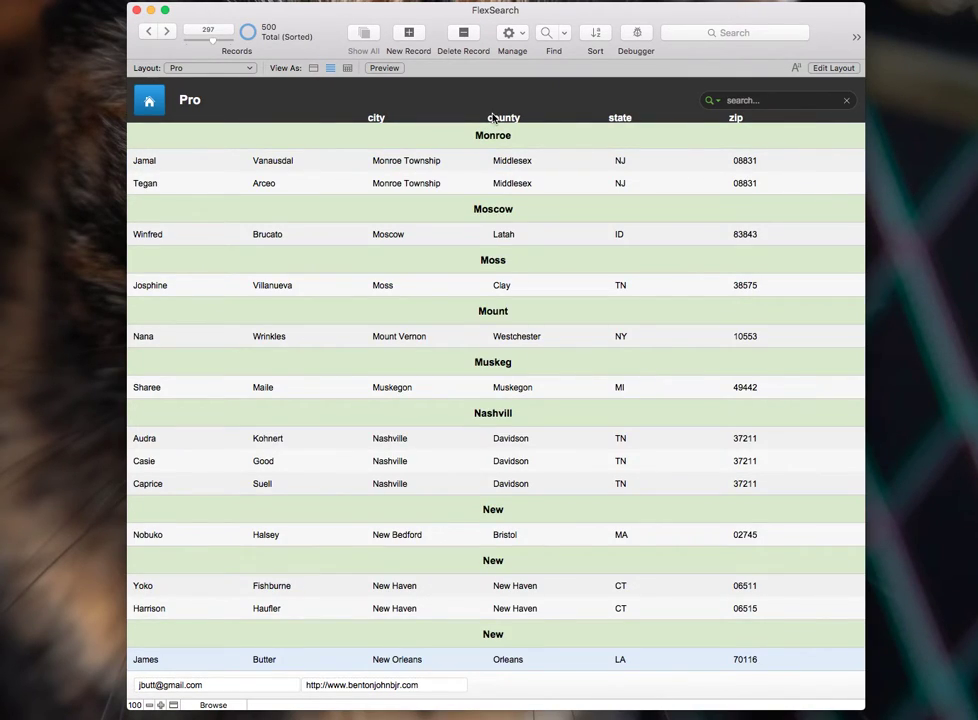